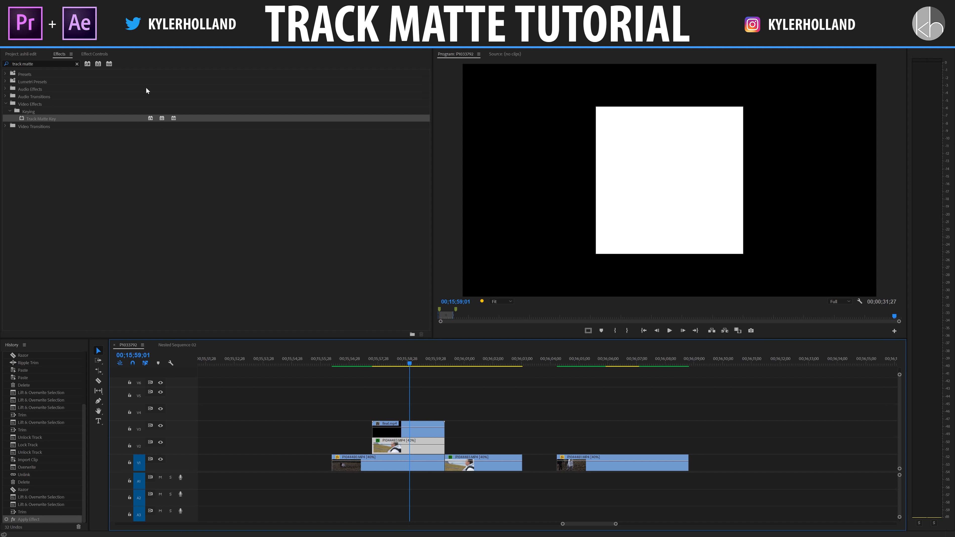
# Set the clip's Track Matte Key to use Video 3 as the matte with Matte Luma compositing.
pyautogui.click(94, 53)
pyautogui.click(116, 226)
pyautogui.click(120, 264)
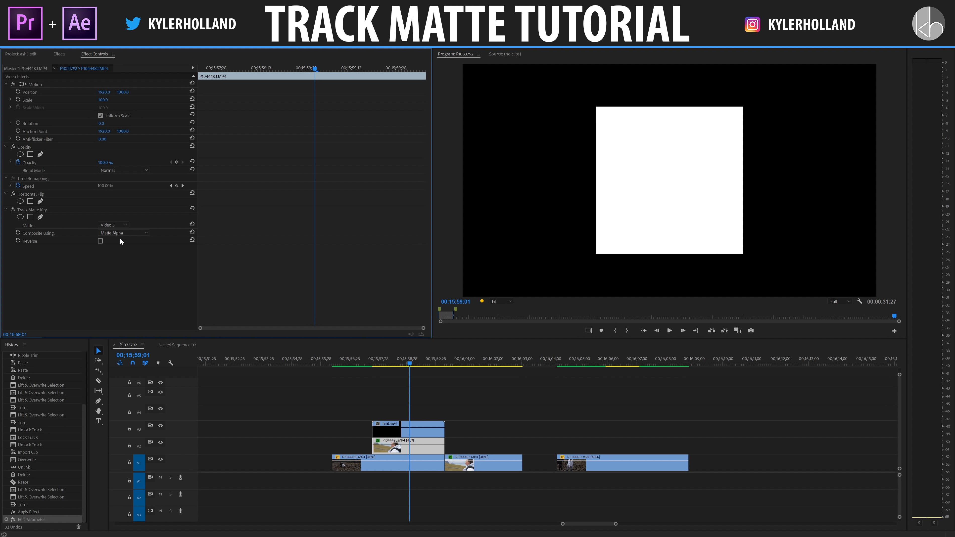
pyautogui.click(121, 233)
pyautogui.click(126, 248)
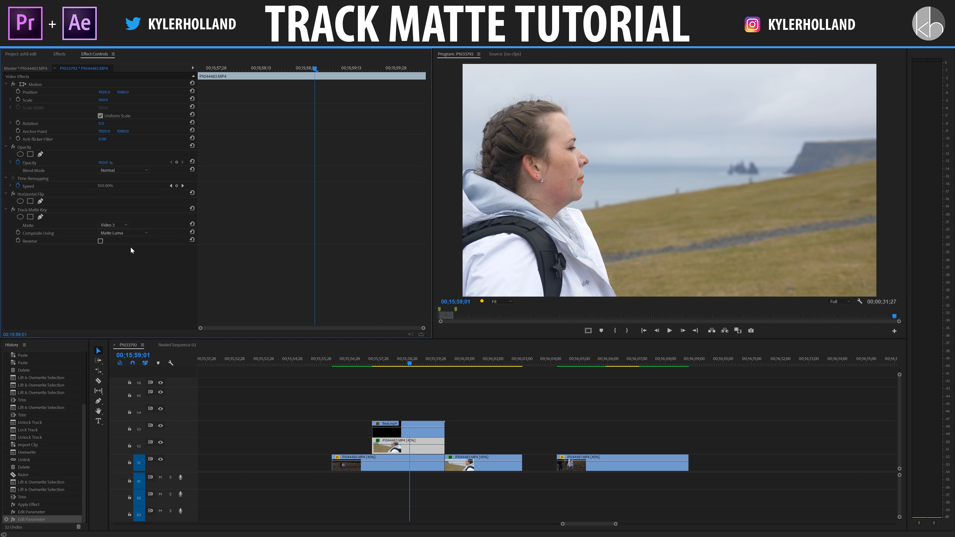
# Mark the range from 00;15;56;24 to 00;16;03;04, render it in to out and play back the transition.
pyautogui.click(409, 366)
pyautogui.moveTo(409, 366); pyautogui.dragTo(346, 367)
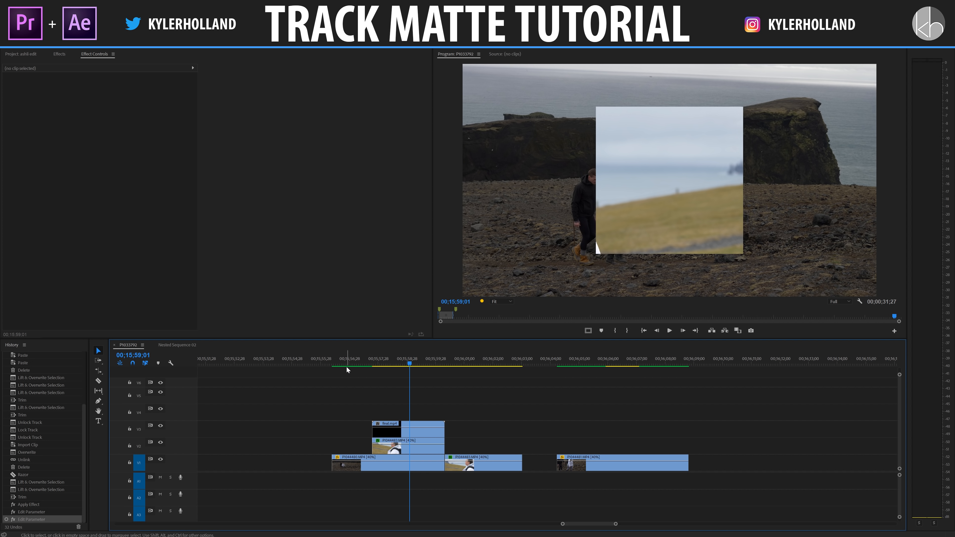
pyautogui.press('space')
pyautogui.press('space')
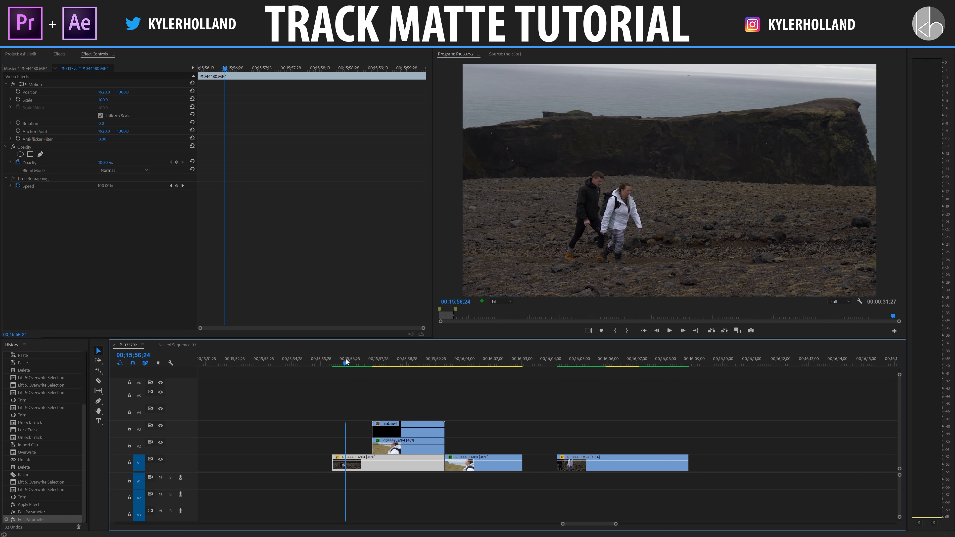
pyautogui.press('i')
pyautogui.moveTo(480, 367); pyautogui.dragTo(525, 365)
pyautogui.press('o')
pyautogui.click(45, 43)
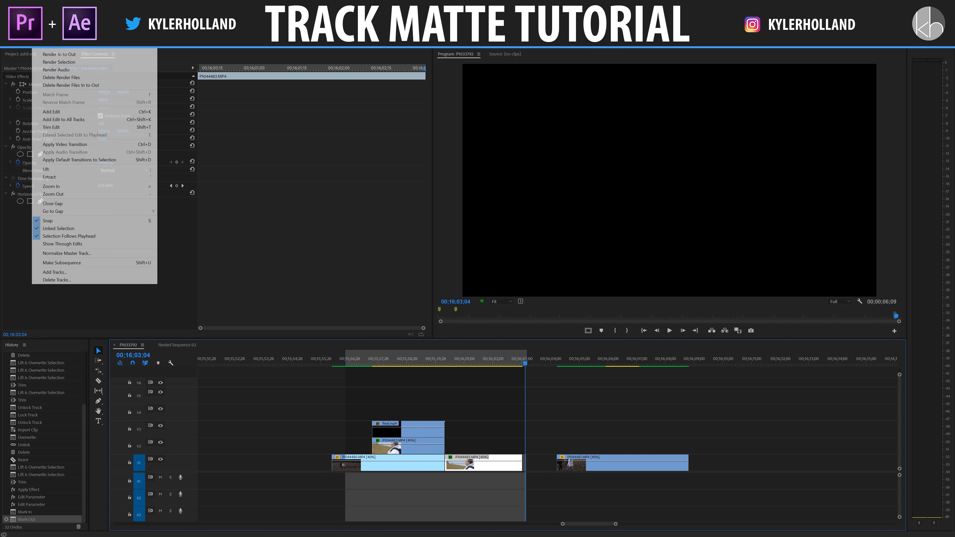
pyautogui.click(71, 55)
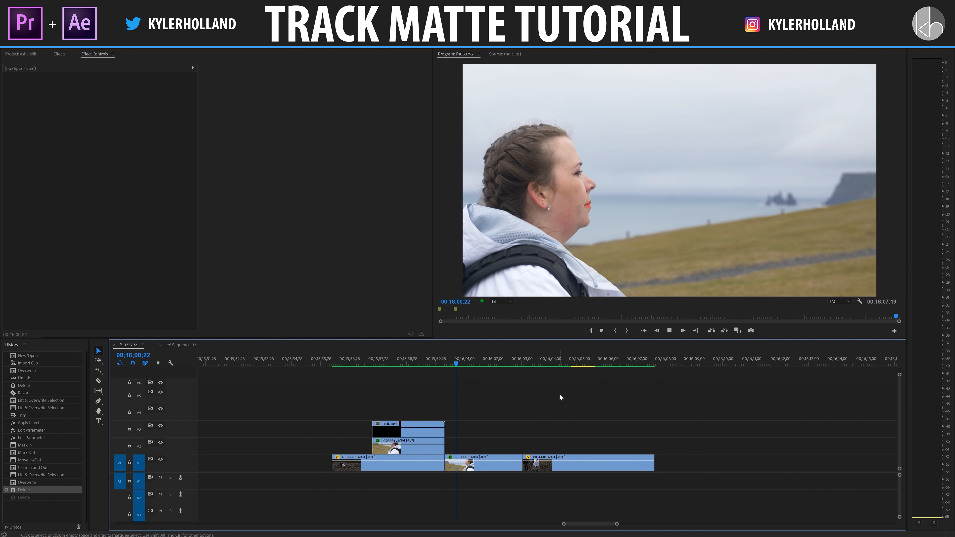
pyautogui.press('space')
# Place a second copy of final.mp4 on V4 directly above the existing matte clip.
pyautogui.click(25, 55)
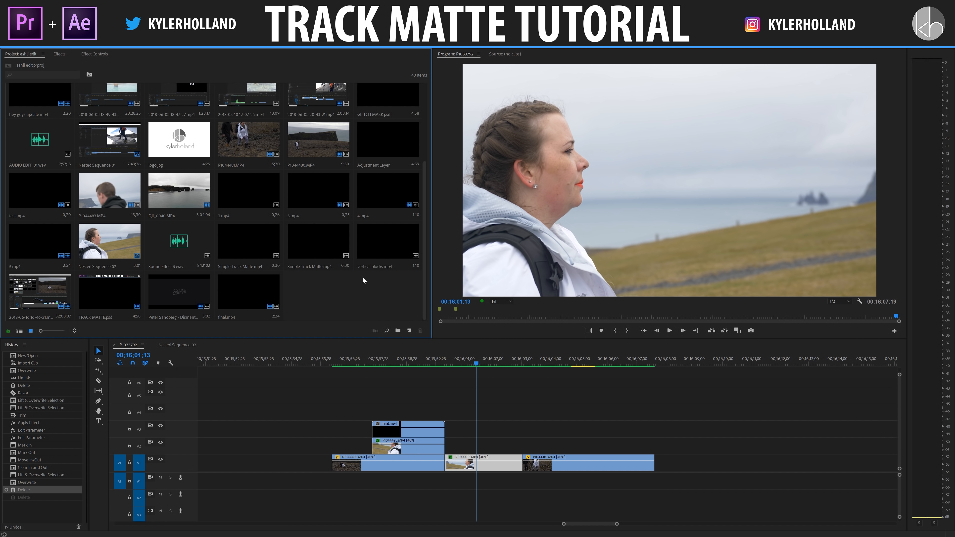
pyautogui.click(251, 297)
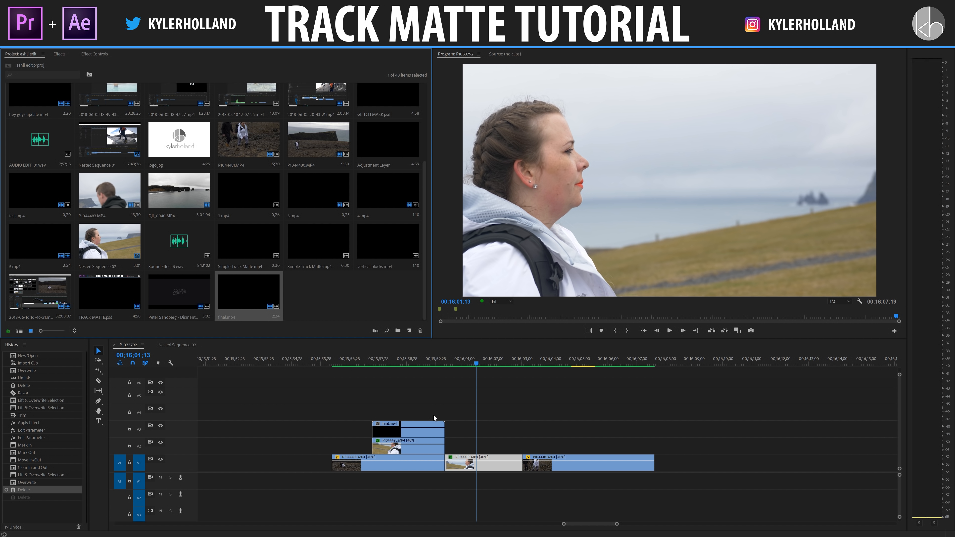
pyautogui.moveTo(457, 420); pyautogui.dragTo(397, 417)
# Shift the upper final.mp4 clip five frames later so it starts at 00;15;57;27.
pyautogui.click(373, 364)
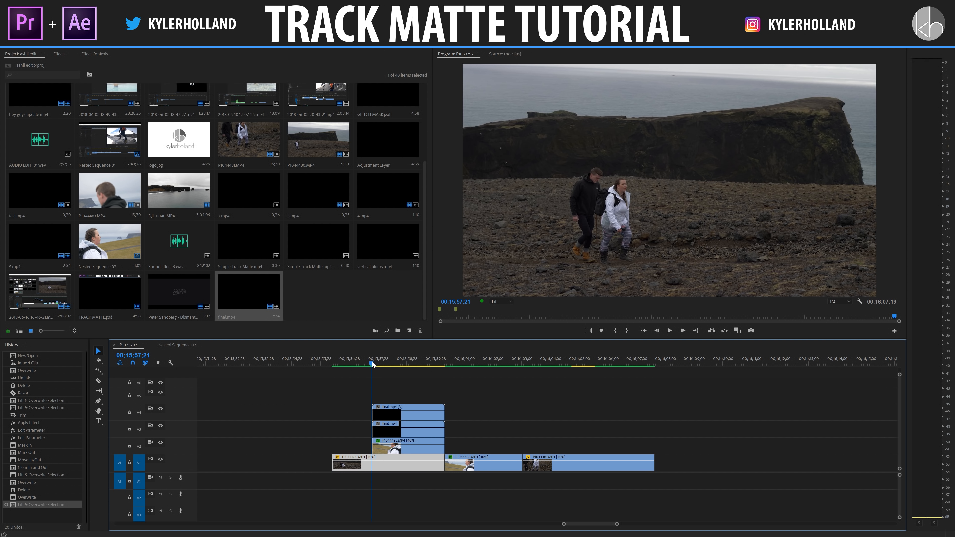
pyautogui.click(372, 364)
pyautogui.hotkey('shift', 'Right')
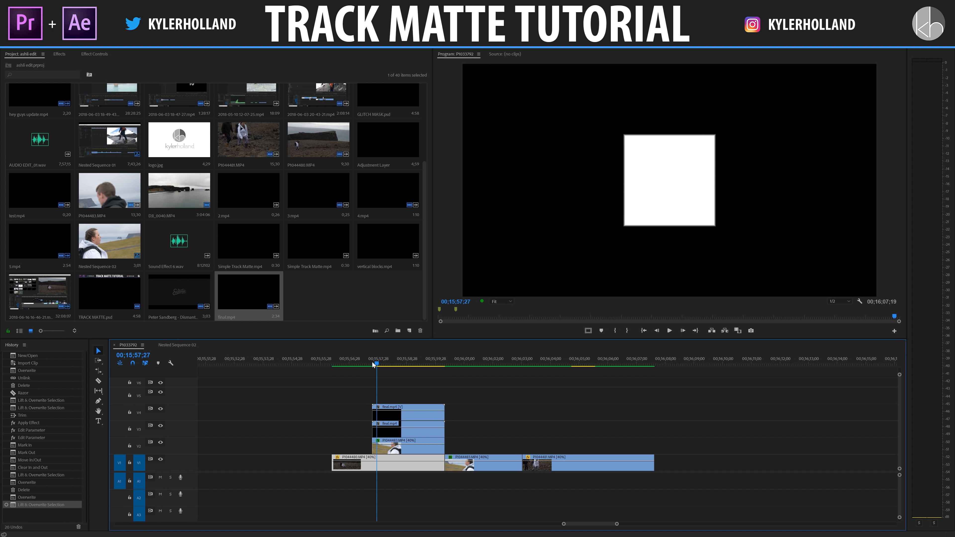
pyautogui.moveTo(385, 416); pyautogui.dragTo(389, 417)
pyautogui.moveTo(373, 364); pyautogui.dragTo(381, 364)
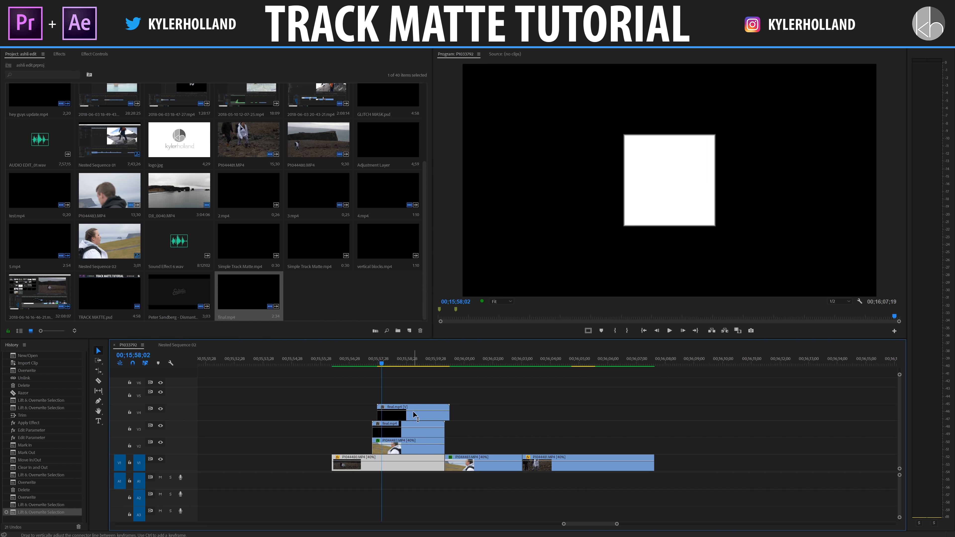
# Enlarge the video track area and delete the upper final.mp4 clip from V4.
pyautogui.click(392, 426)
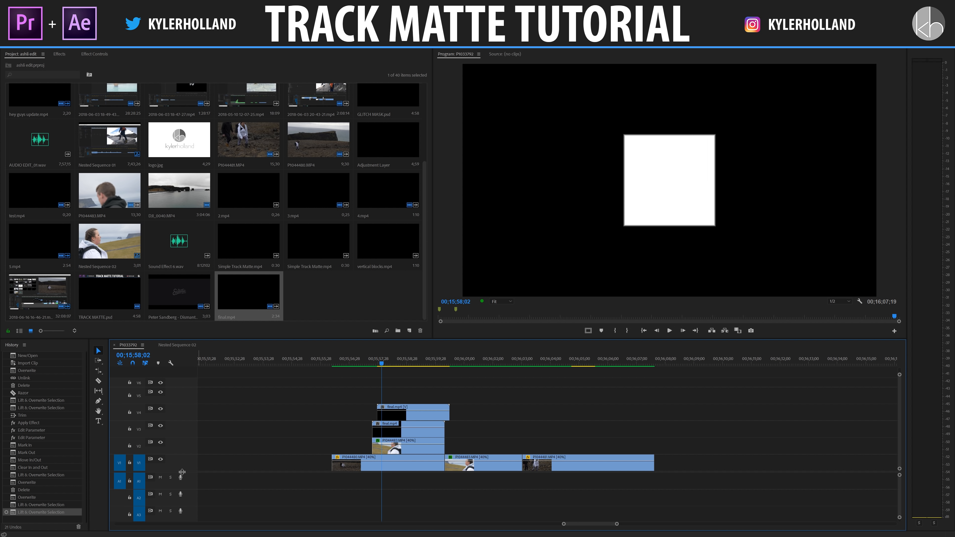
pyautogui.moveTo(182, 472); pyautogui.dragTo(183, 498)
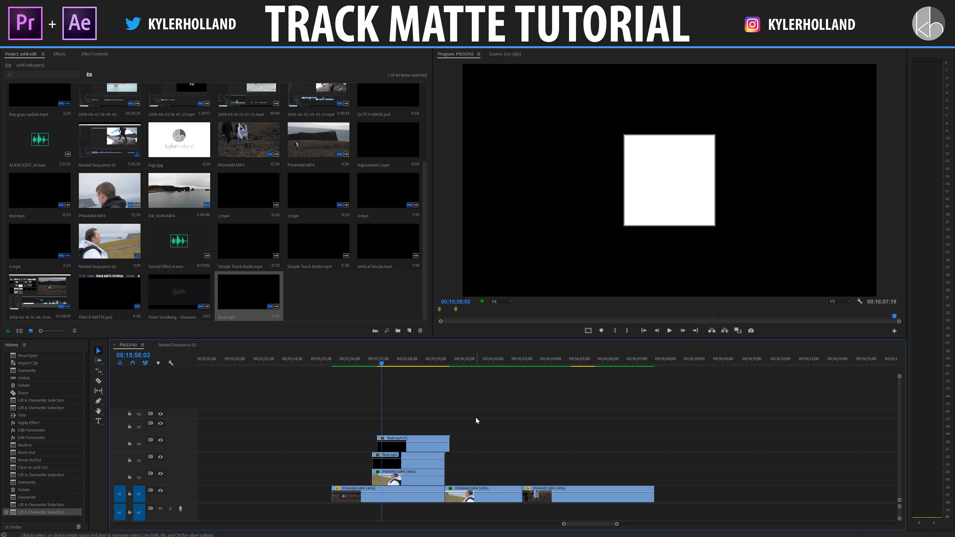
pyautogui.press('Delete')
# Place final.mp4 on V2 at the start of the third V1 clip and cut that clip where the matte ends.
pyautogui.moveTo(414, 356); pyautogui.dragTo(494, 360)
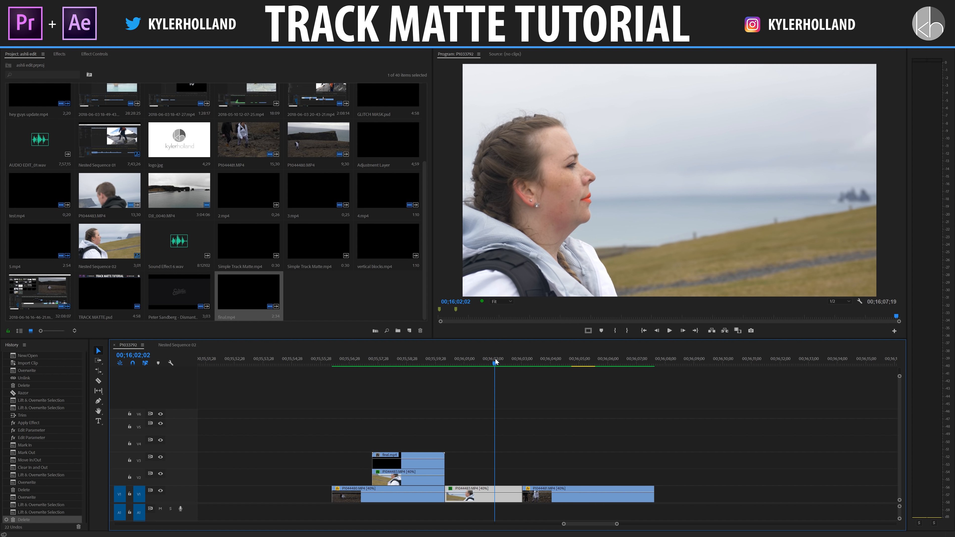
pyautogui.click(567, 495)
pyautogui.moveTo(249, 293); pyautogui.dragTo(525, 475)
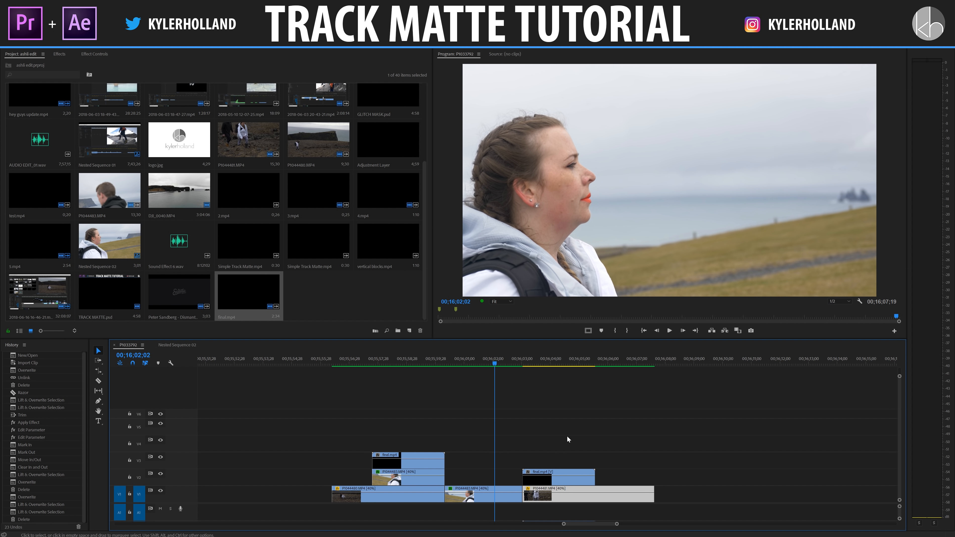
pyautogui.press('c')
pyautogui.click(598, 494)
pyautogui.press('v')
# Move the new matte to V5 and both cut pieces to V4, aligned with the start of the lower matte clips.
pyautogui.moveTo(617, 443); pyautogui.dragTo(571, 435)
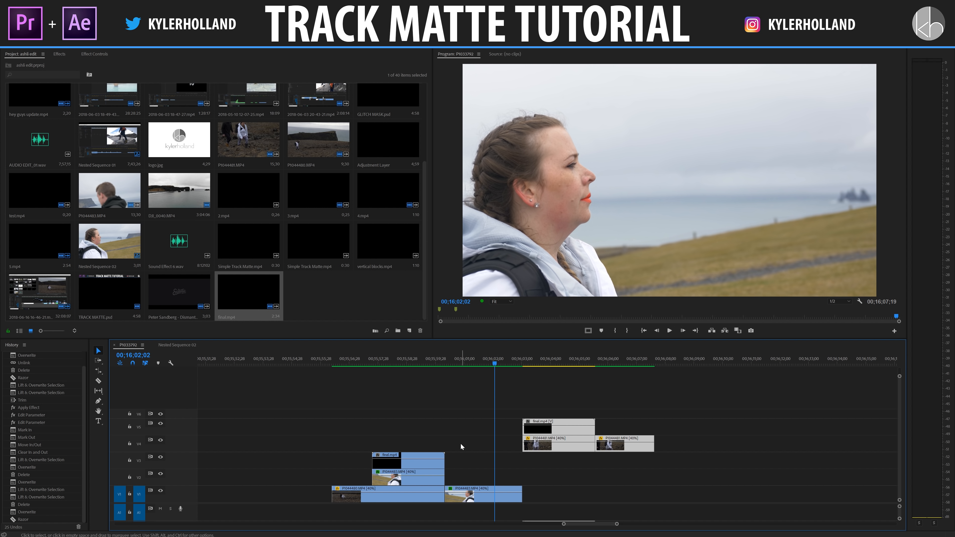
pyautogui.click(445, 361)
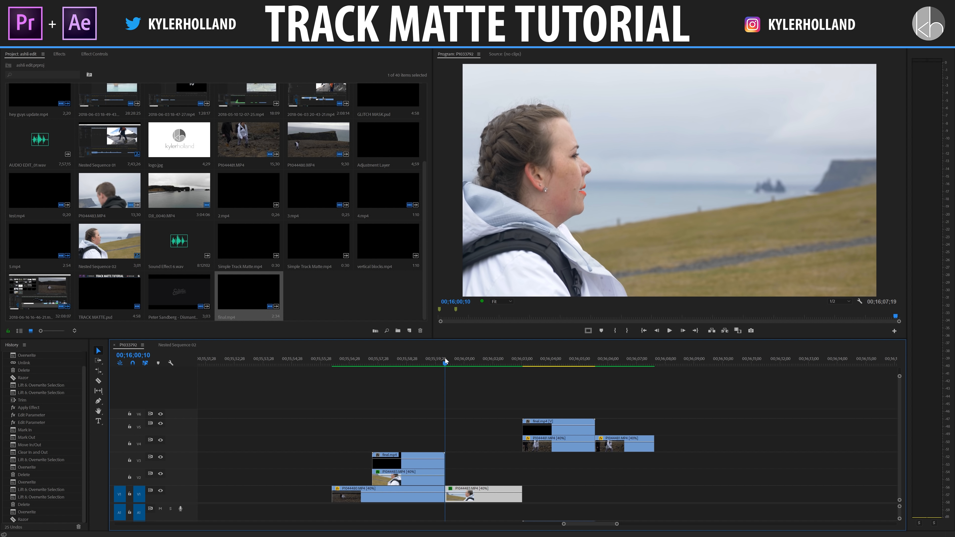
pyautogui.moveTo(655, 403); pyautogui.dragTo(437, 431)
# Shift the clips on V4 and V5 five frames later so they start at 00;15;57;27.
pyautogui.click(362, 362)
pyautogui.moveTo(362, 362); pyautogui.dragTo(373, 361)
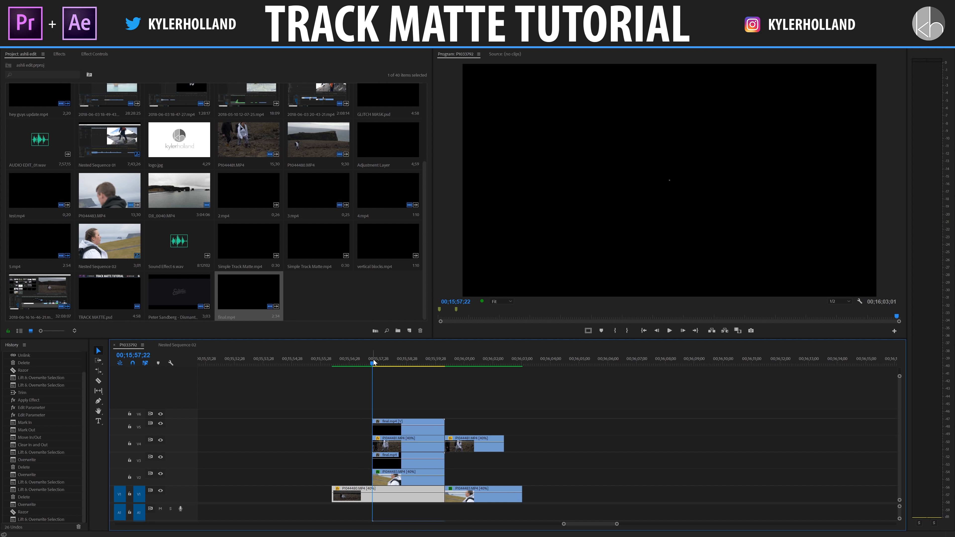
pyautogui.moveTo(374, 362); pyautogui.dragTo(374, 361)
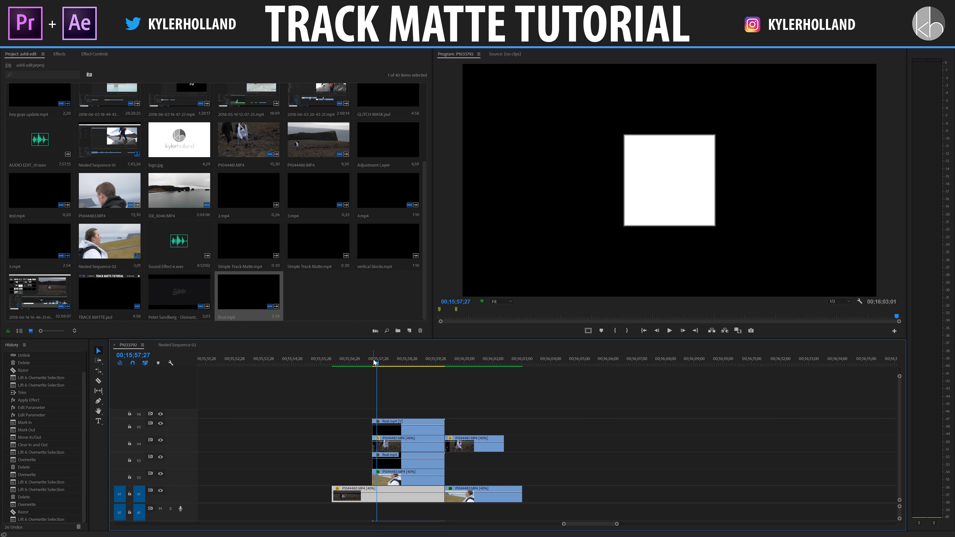
pyautogui.moveTo(525, 506); pyautogui.dragTo(376, 457)
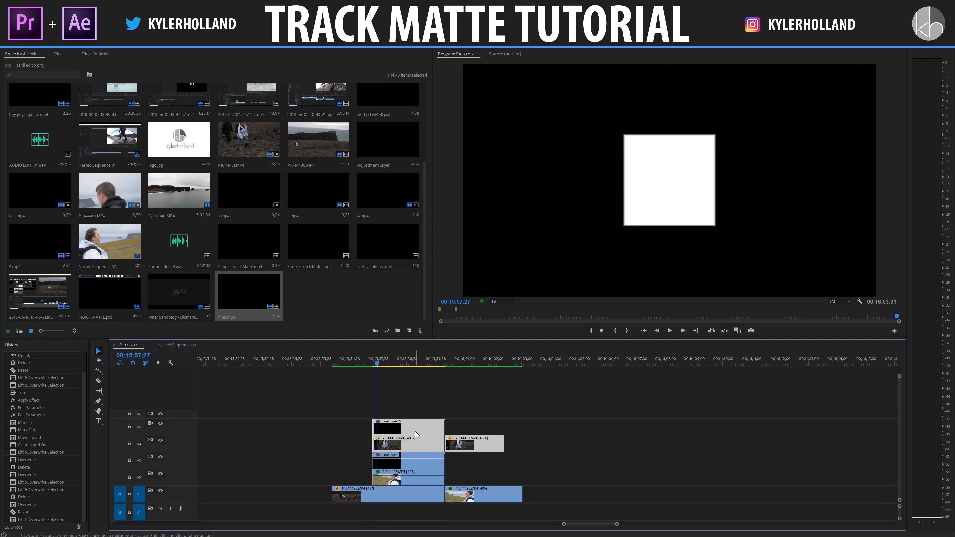
pyautogui.moveTo(417, 434); pyautogui.dragTo(422, 433)
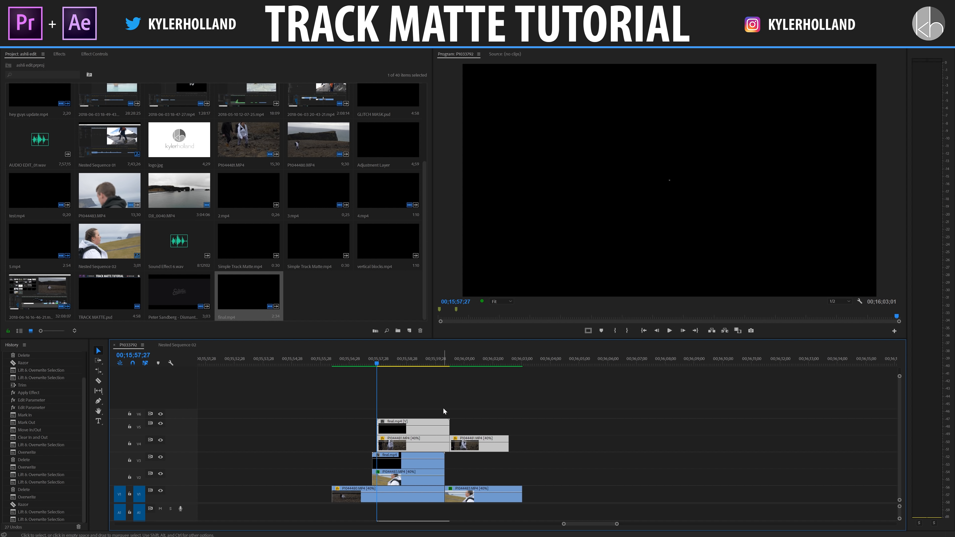
# Apply Track Matte Key to the first cut piece on V4, with Video 5 as the matte and Matte Luma compositing.
pyautogui.click(59, 53)
pyautogui.moveTo(36, 120); pyautogui.dragTo(404, 448)
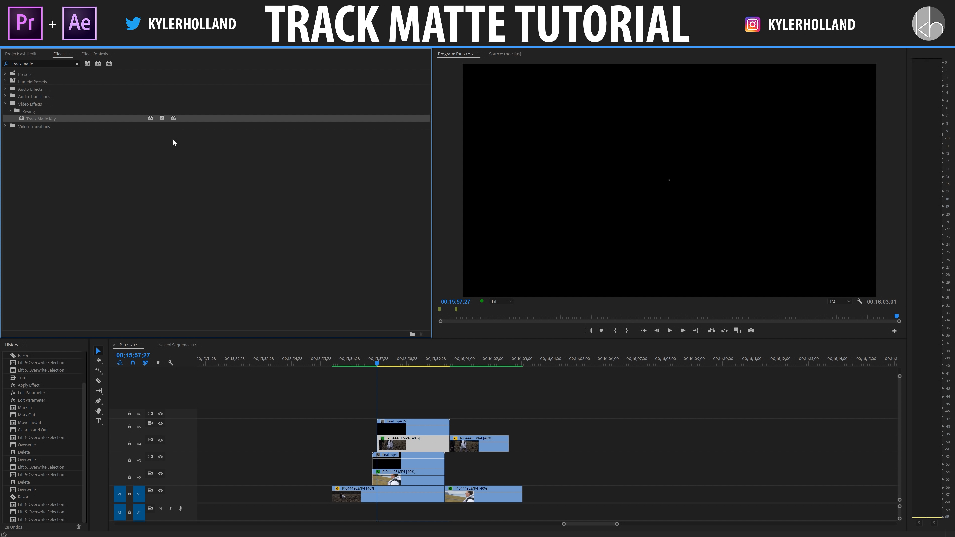
pyautogui.click(94, 55)
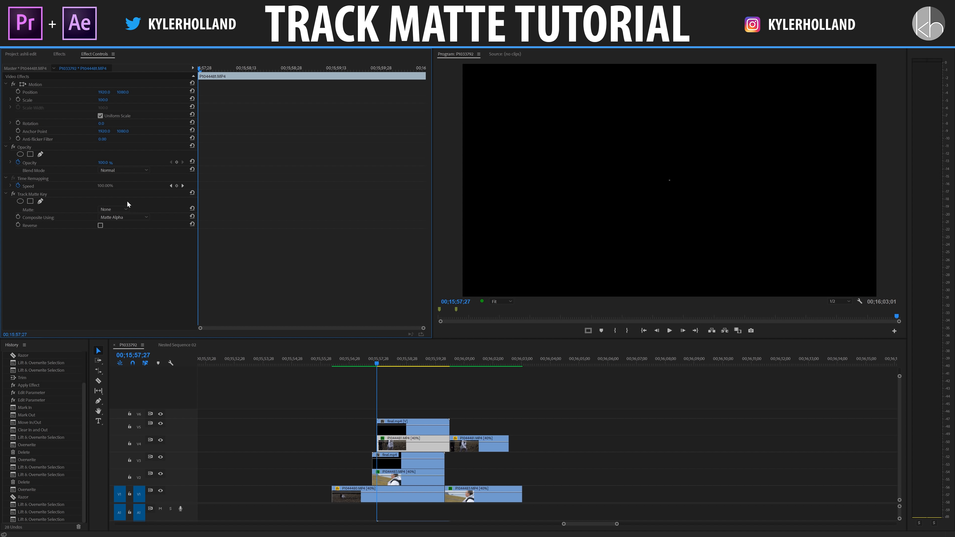
pyautogui.click(107, 211)
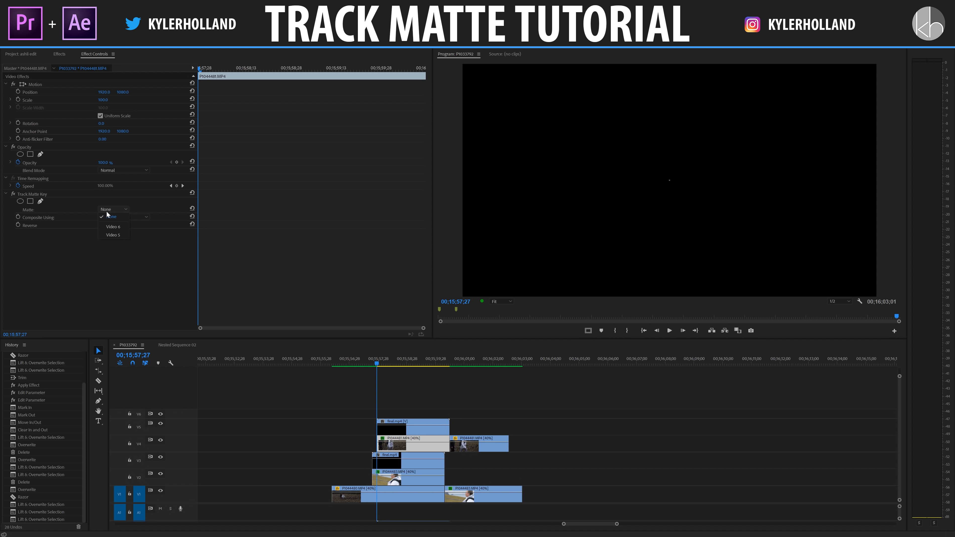
pyautogui.click(122, 234)
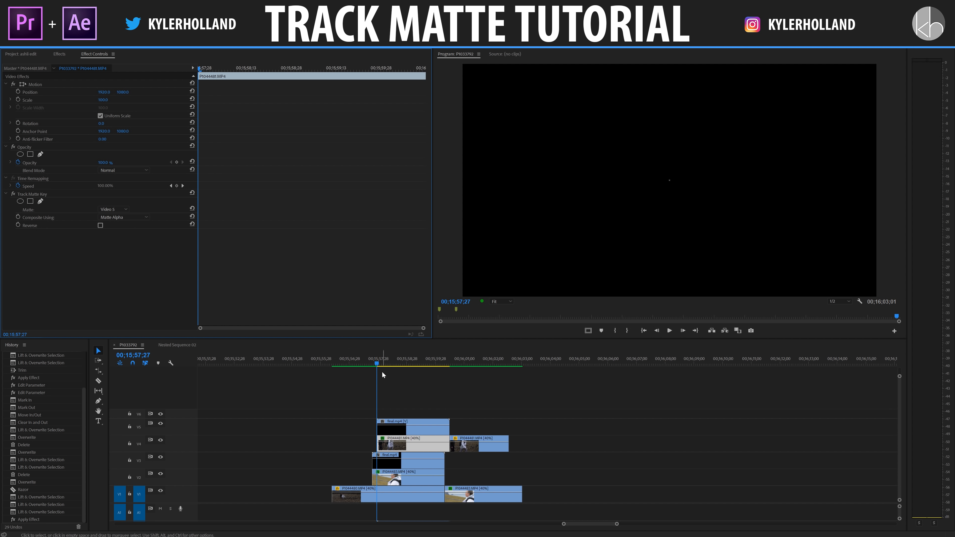
pyautogui.click(388, 432)
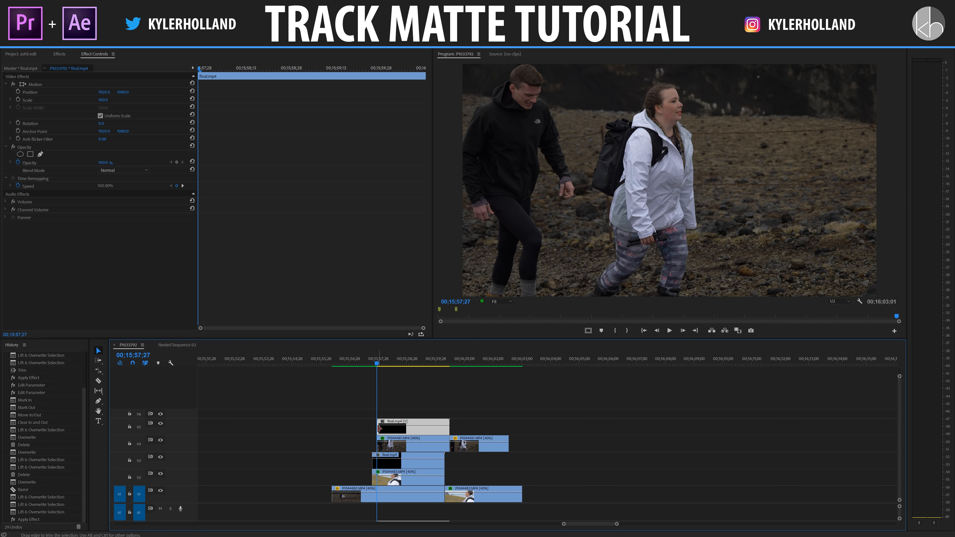
pyautogui.click(381, 444)
pyautogui.click(124, 218)
pyautogui.click(118, 232)
# Mark a new in point shortly before the stacked matte clips, render the marked range and play it back.
pyautogui.click(494, 383)
pyautogui.click(358, 362)
pyautogui.press('i')
pyautogui.press('space')
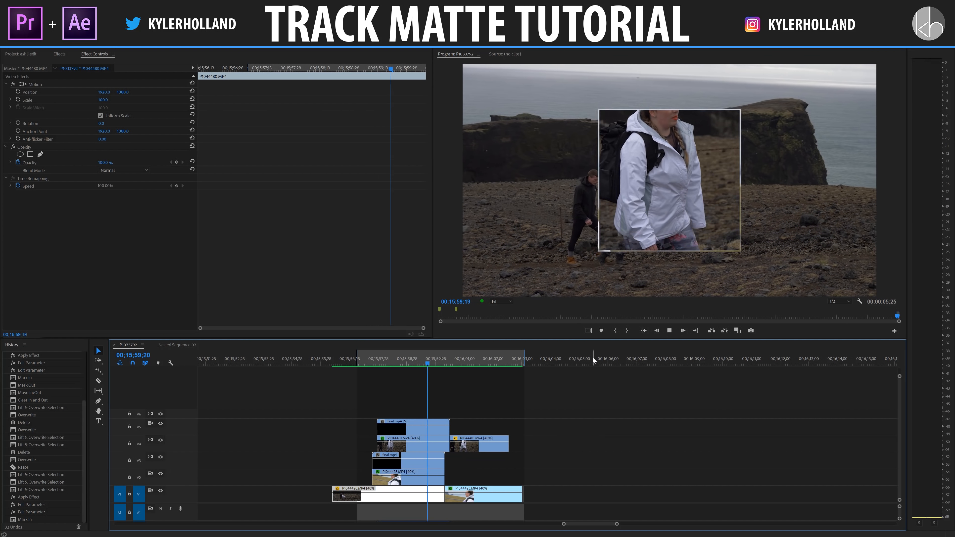
pyautogui.press('space')
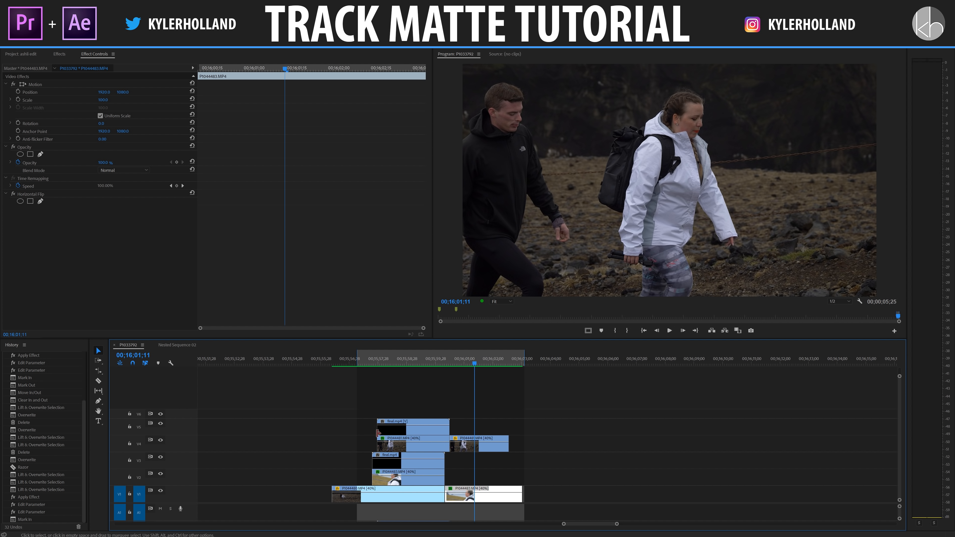
pyautogui.click(393, 360)
pyautogui.click(363, 497)
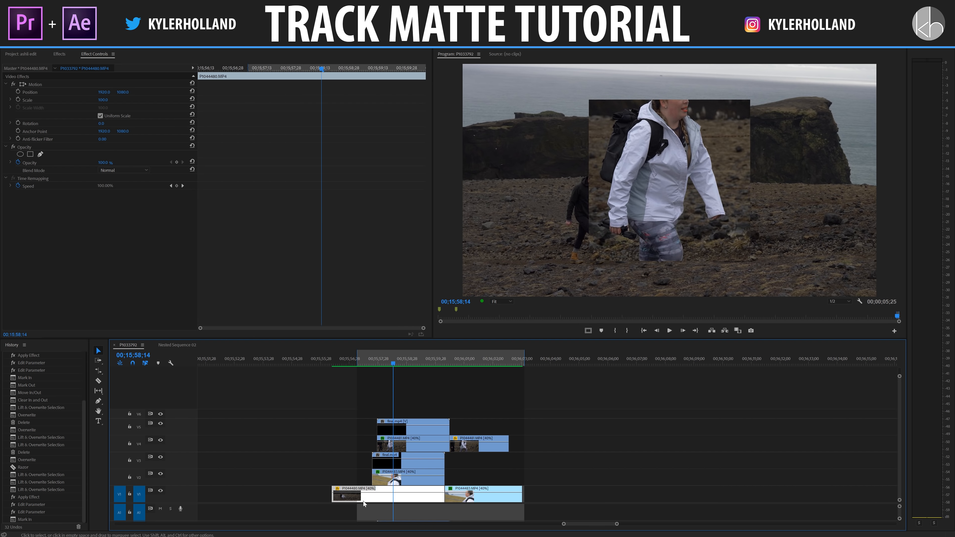
pyautogui.moveTo(479, 515); pyautogui.dragTo(357, 473)
pyautogui.click(529, 426)
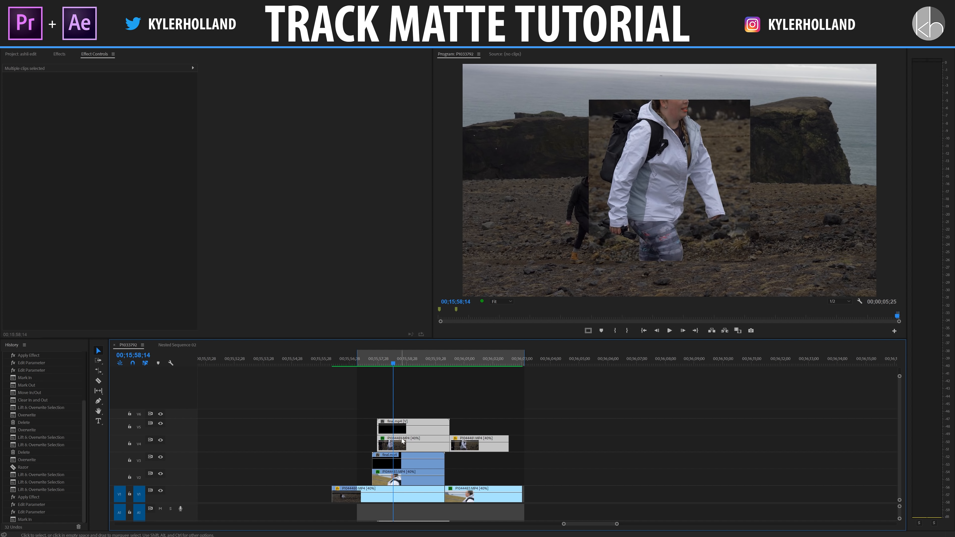
pyautogui.click(376, 497)
# Trim the end of the second V1 clip to 00;16;00;15, where the upper matte ends, and play past the cut.
pyautogui.moveTo(393, 363); pyautogui.dragTo(449, 365)
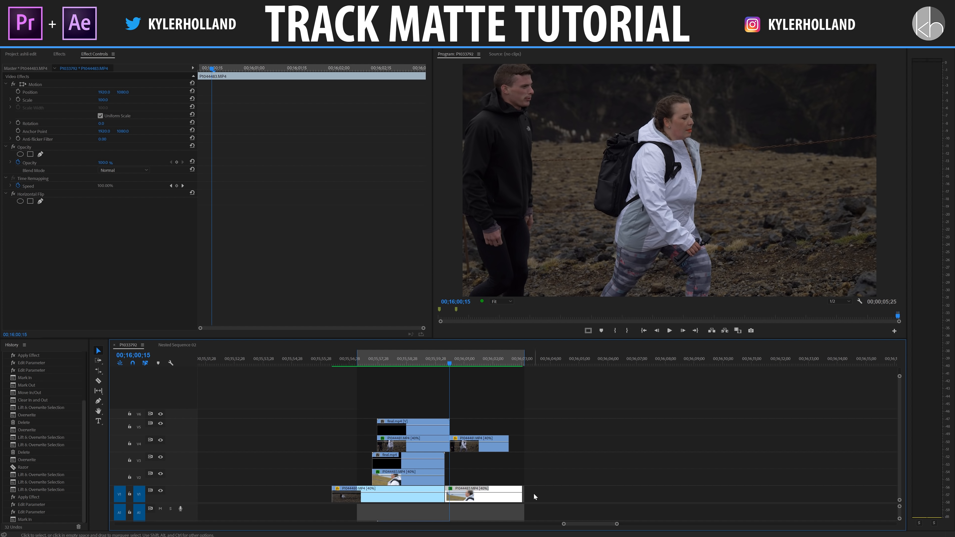
pyautogui.click(568, 472)
pyautogui.press('=')
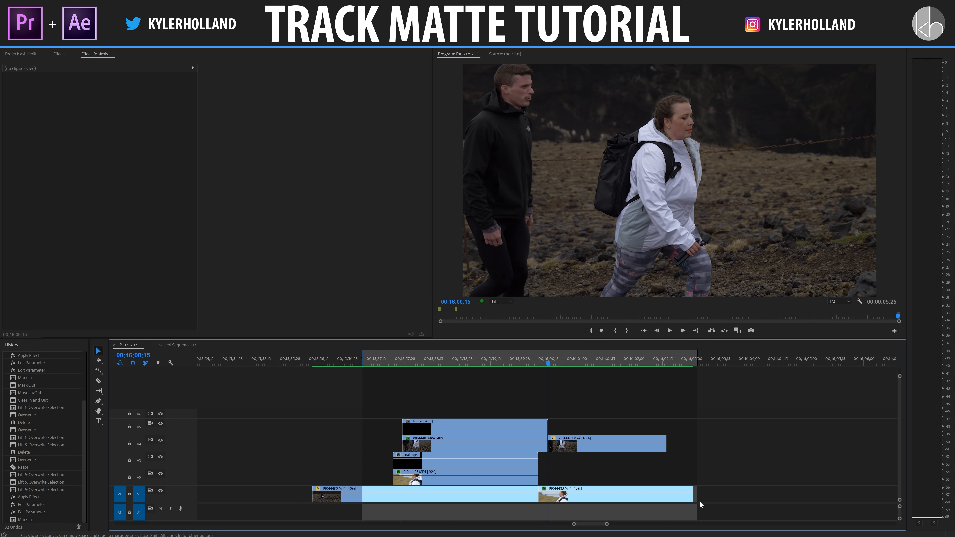
pyautogui.moveTo(695, 500); pyautogui.dragTo(548, 499)
pyautogui.press('space')
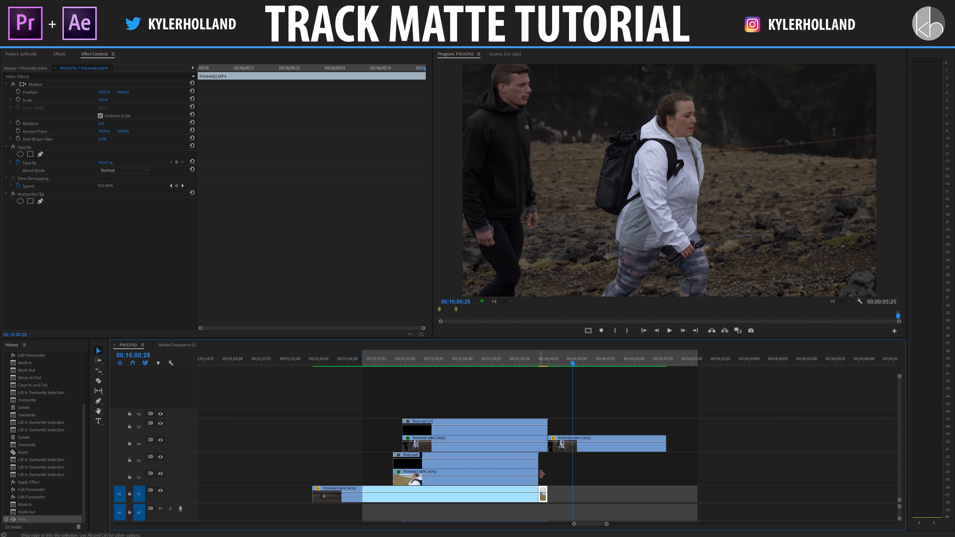
pyautogui.press('space')
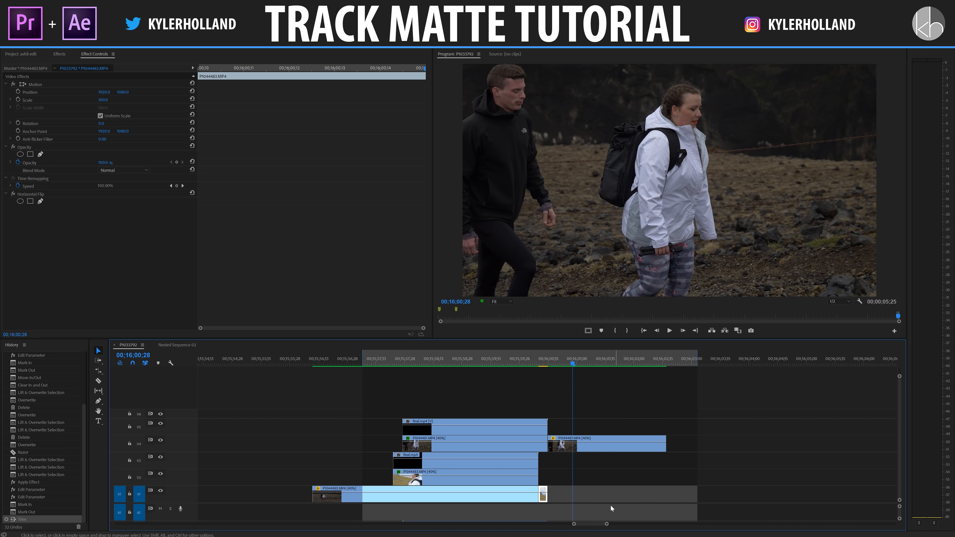
# Nest the stacked clips on V1, V2 and V3 into a single sequence with the default name.
pyautogui.moveTo(569, 363); pyautogui.dragTo(383, 366)
pyautogui.moveTo(575, 510); pyautogui.dragTo(455, 461)
pyautogui.rightClick(454, 468)
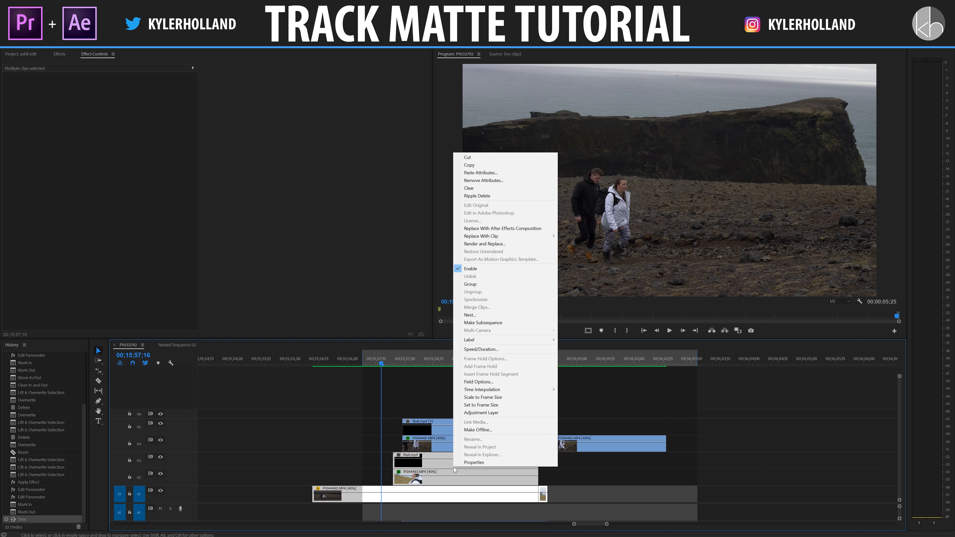
pyautogui.click(470, 315)
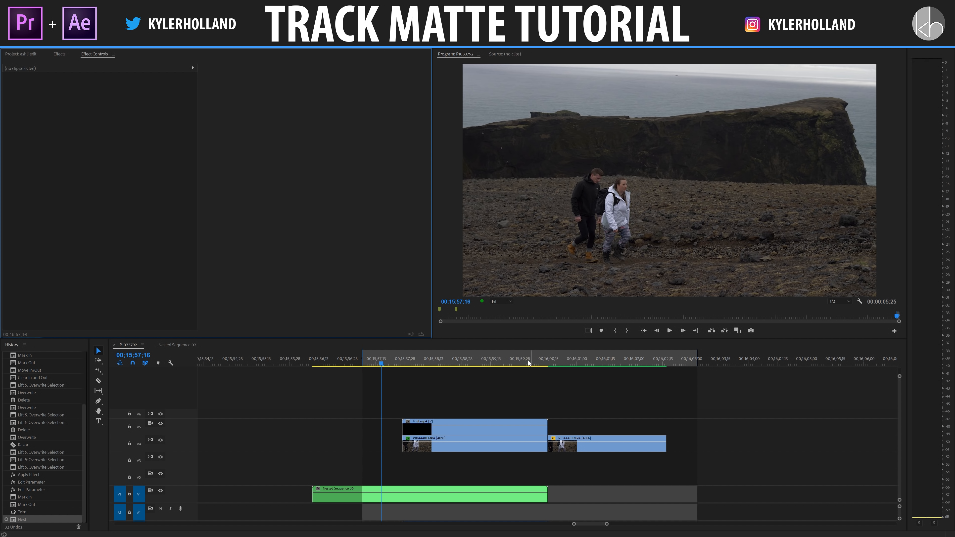
# Nest the remaining clips on V4 and V5 under the default name and move that nest down to V2.
pyautogui.moveTo(606, 411); pyautogui.dragTo(519, 447)
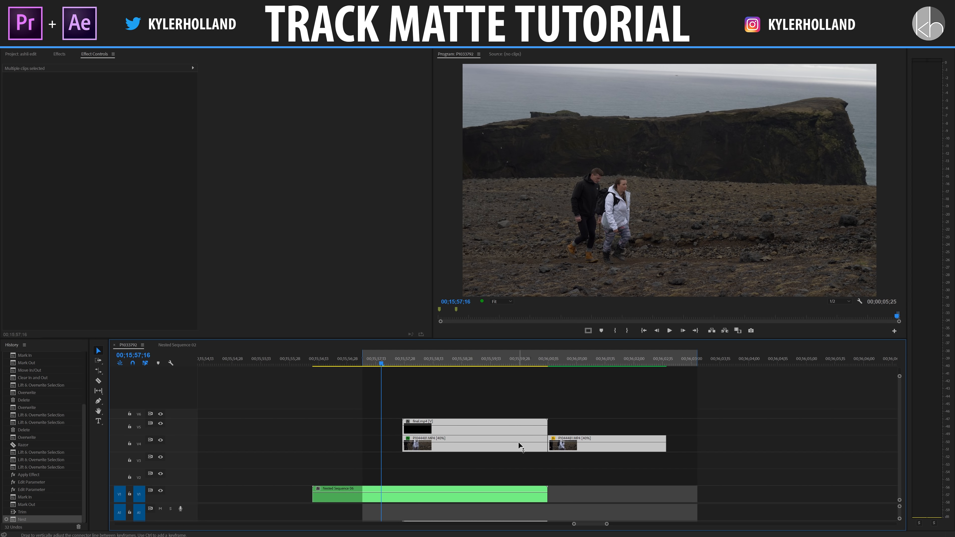
pyautogui.rightClick(519, 446)
pyautogui.click(542, 287)
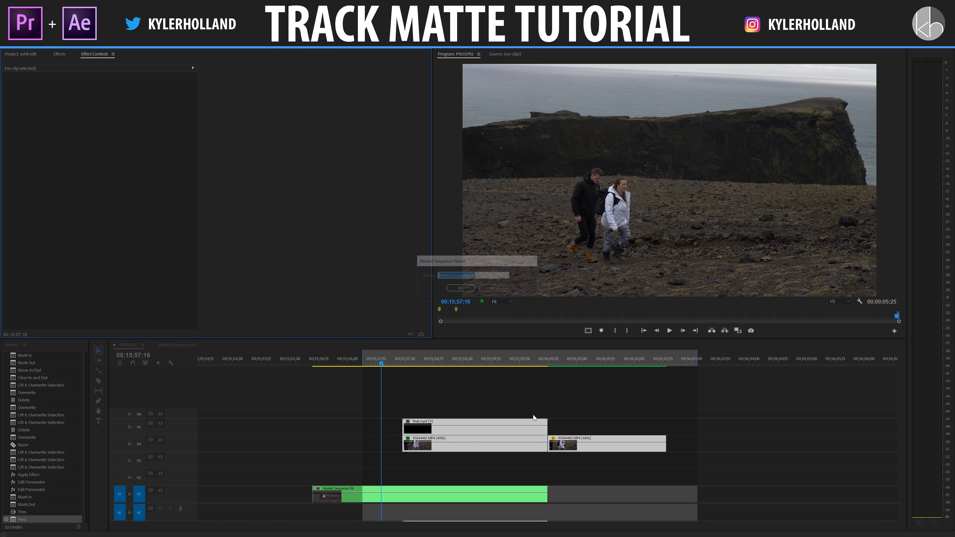
pyautogui.press('Return')
pyautogui.moveTo(551, 455); pyautogui.dragTo(551, 485)
# Mark an in point at 00;15;56;07 and an out point at 00;16;02;21 around both nested sequences.
pyautogui.click(308, 363)
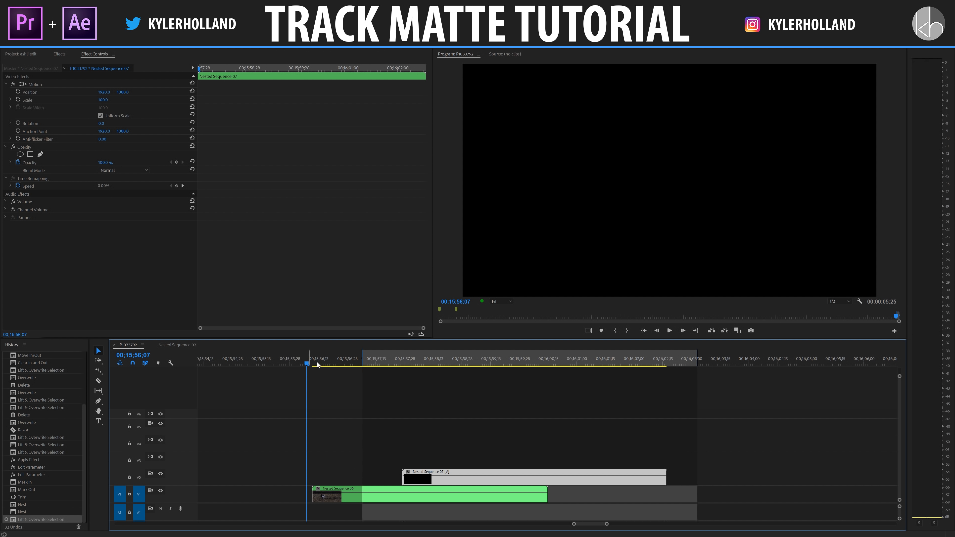
pyautogui.press('i')
pyautogui.click(674, 363)
pyautogui.press('o')
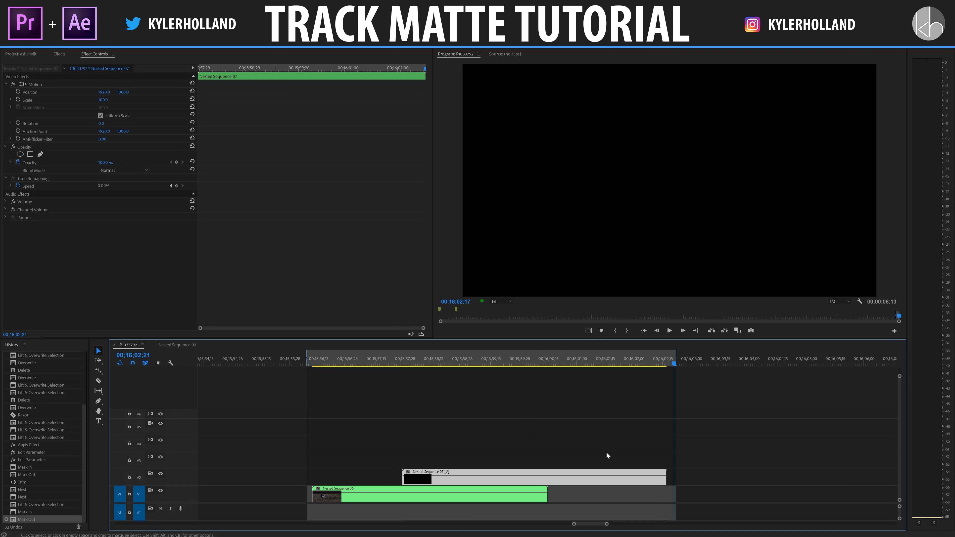
# Undo the in and out marks, the move of the nest and both nesting operations.
pyautogui.hotkey('ctrl', 'z')
pyautogui.hotkey('ctrl', 'z')
pyautogui.hotkey('ctrl', 'z')
pyautogui.hotkey('ctrl', 'z')
pyautogui.hotkey('ctrl', 'z')
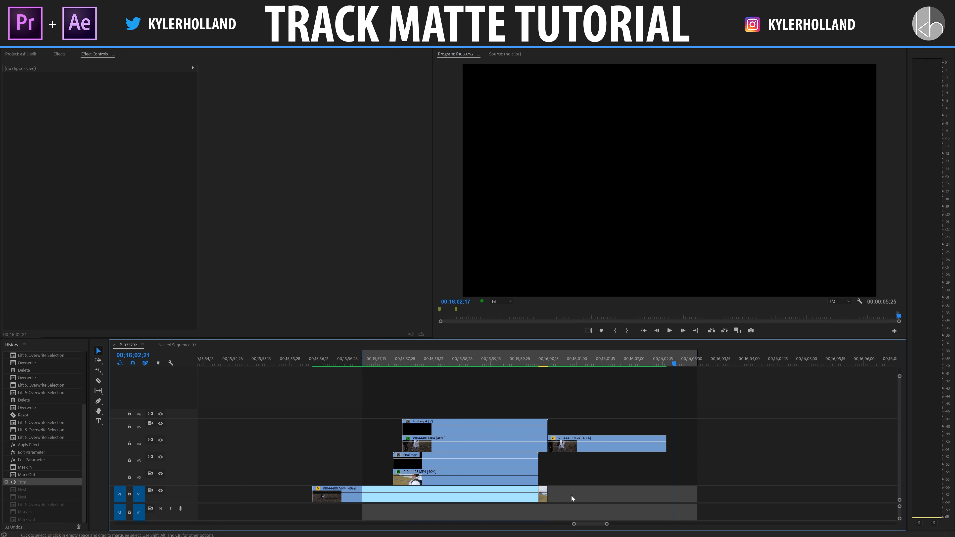
# Open the settings for adding new tracks to the sequence.
pyautogui.rightClick(157, 393)
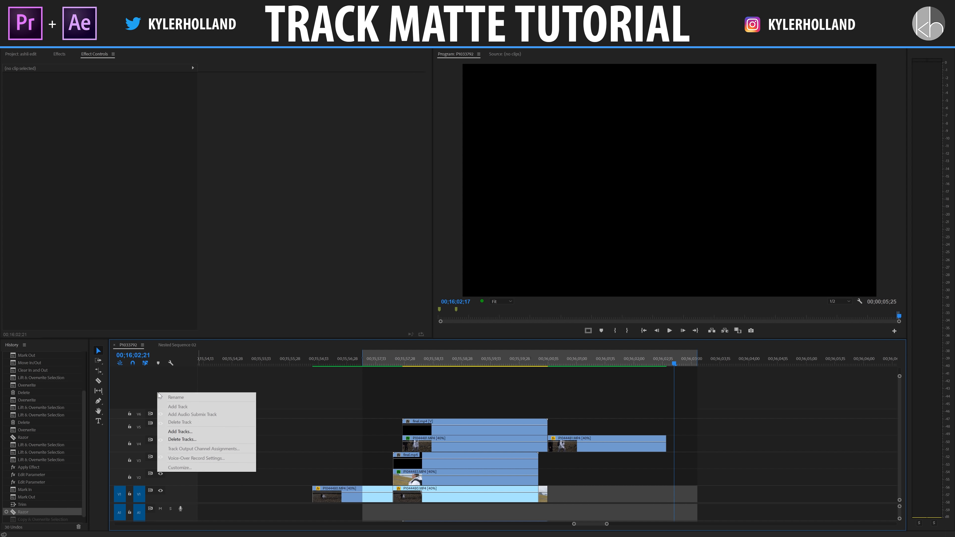
pyautogui.click(186, 431)
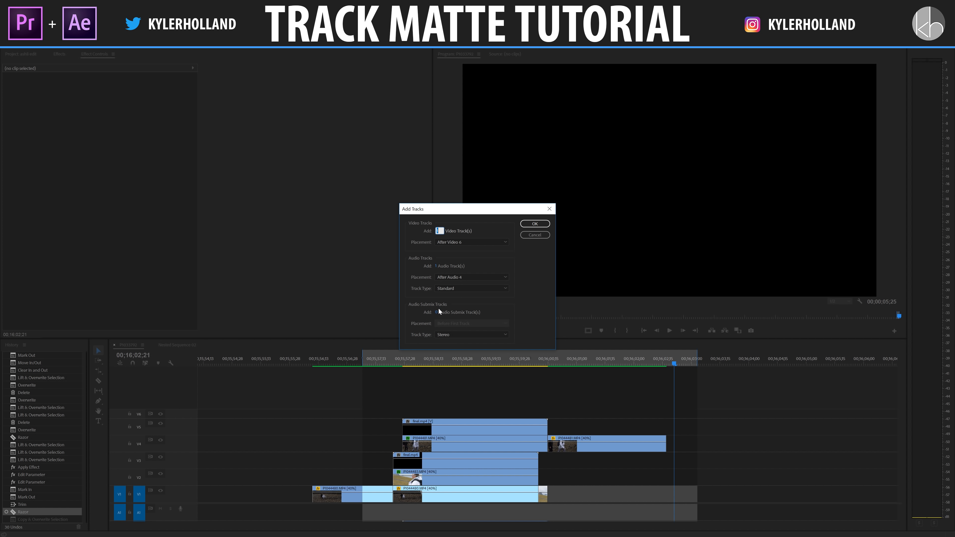